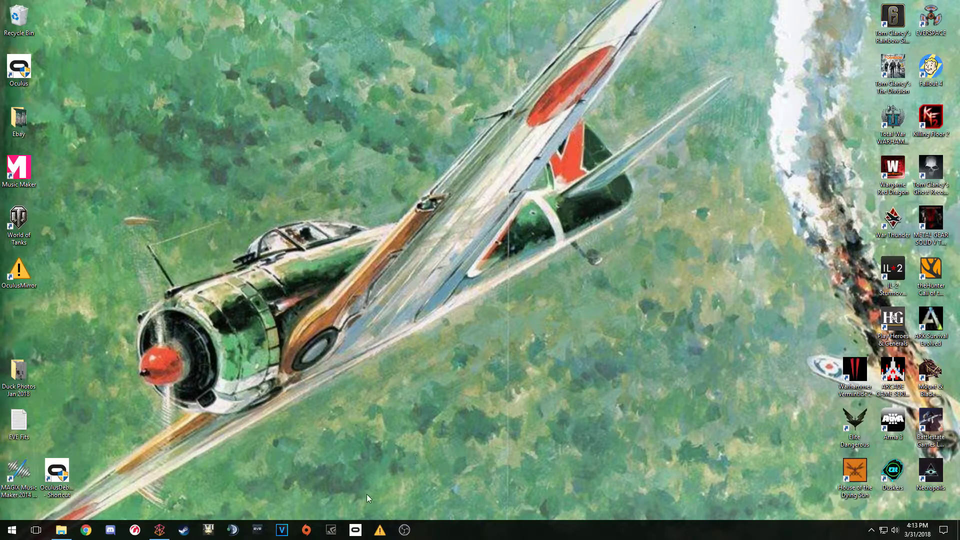
Launch OBS, and in File Explorer open the folder C:\Program Files\Oculus\Support\oculus-diagnostics
click(405, 531)
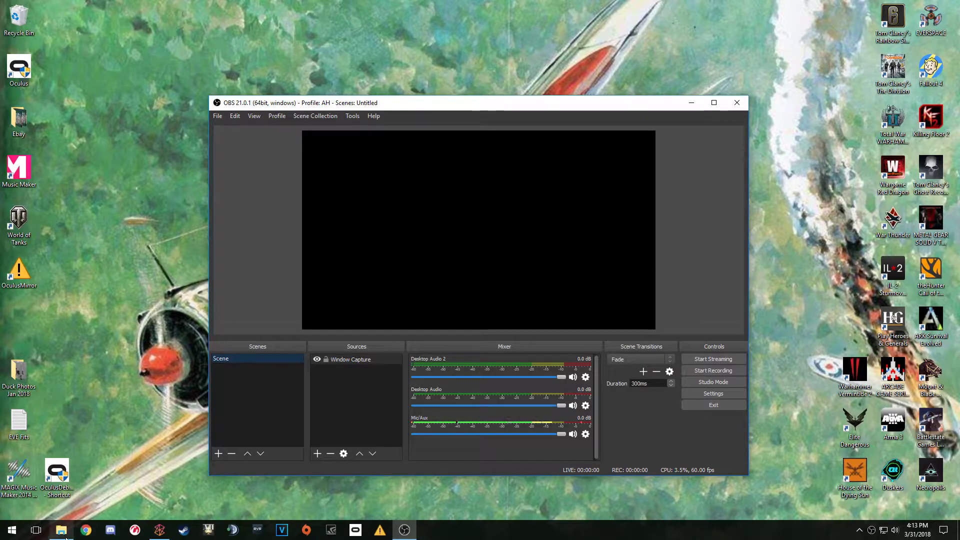
mouse_move(66, 538)
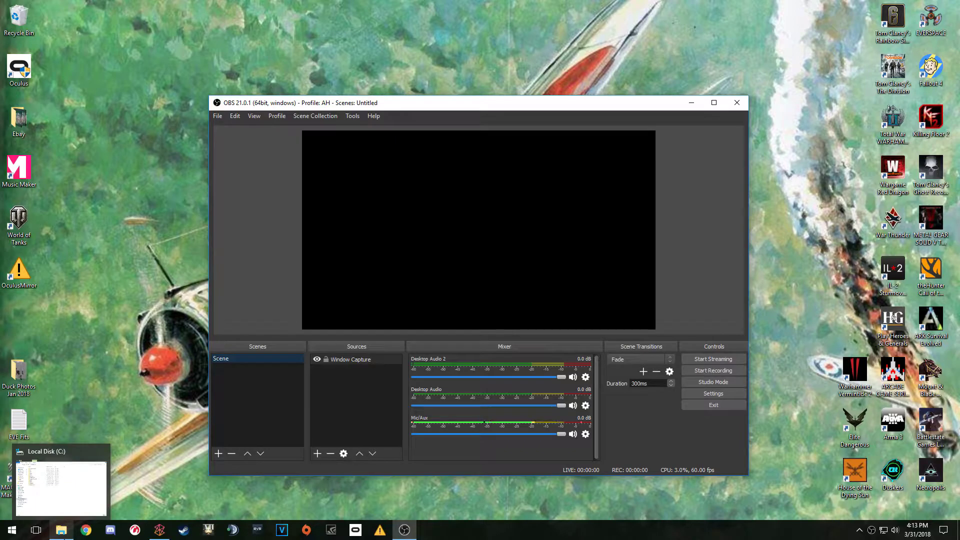
click(64, 506)
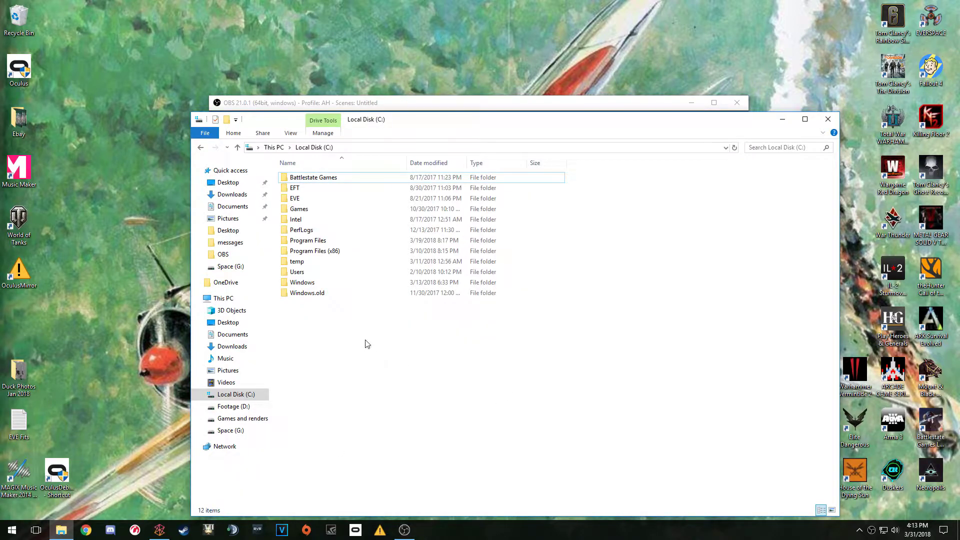
double_click(334, 242)
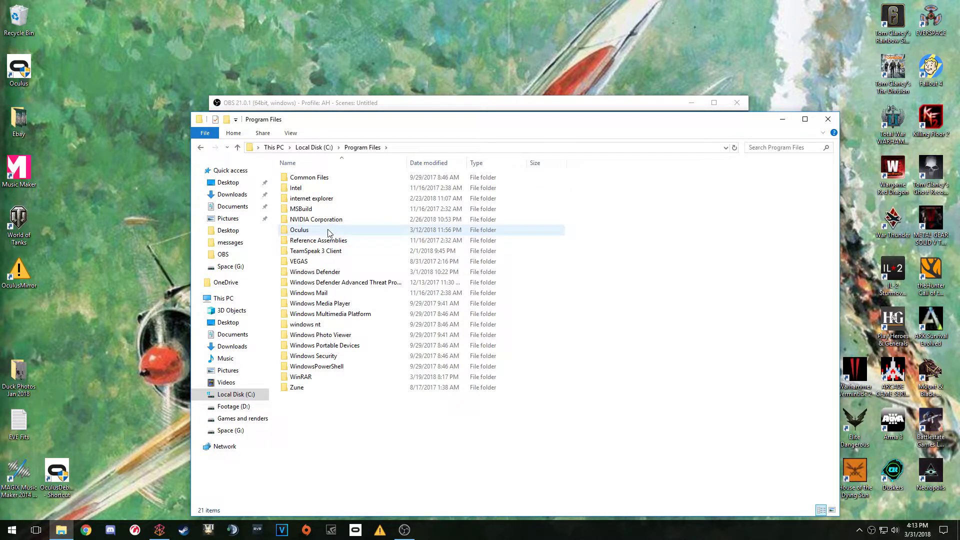
double_click(329, 232)
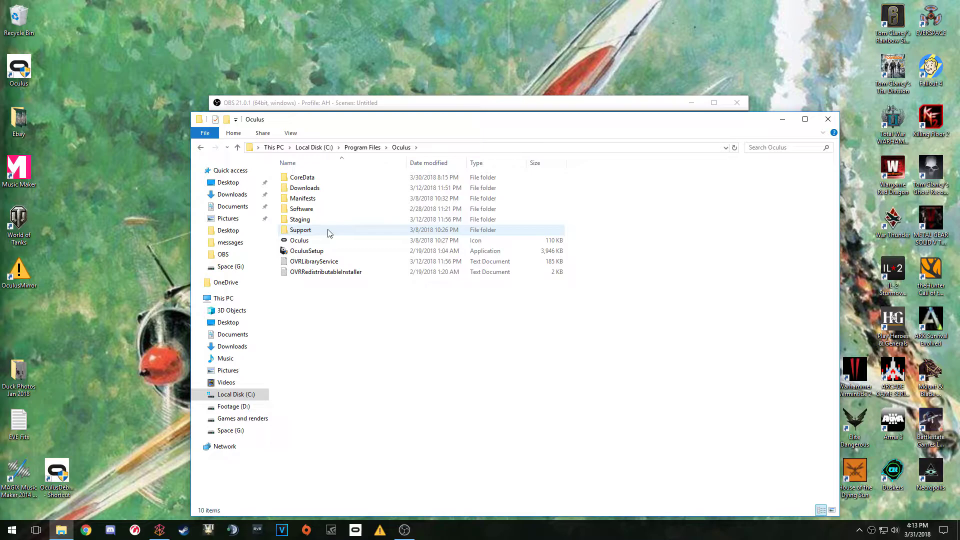
double_click(330, 231)
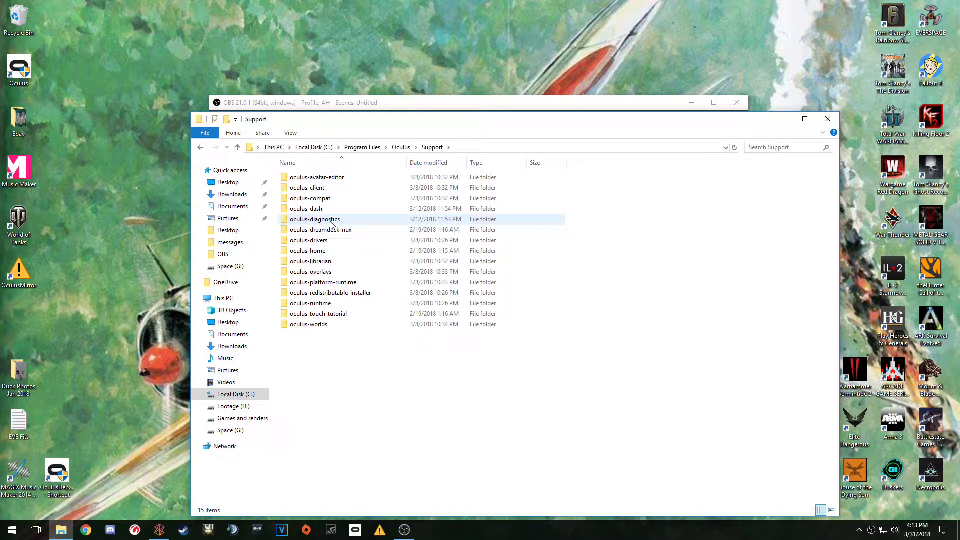
double_click(330, 223)
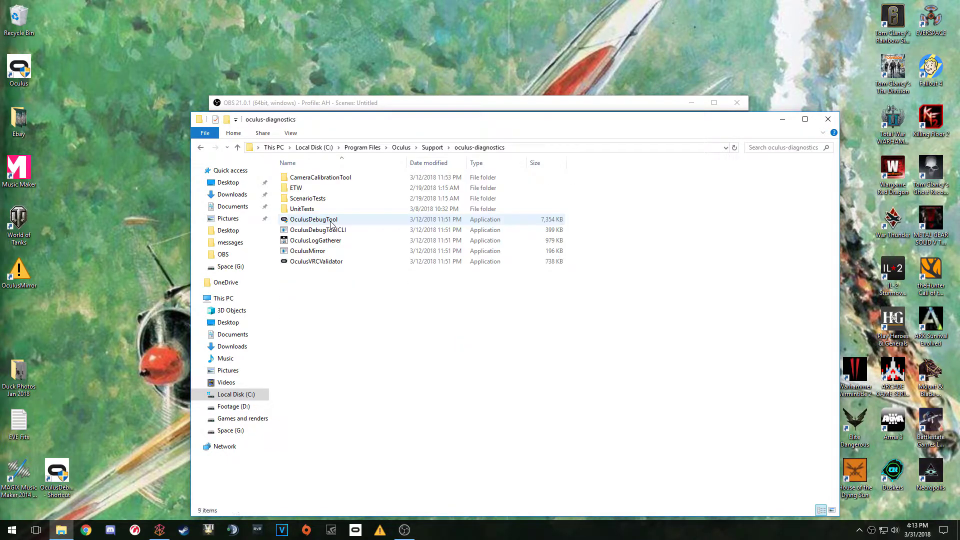
Examine the option for sending an OculusMirror shortcut to the desktop, and minimize the folder window
click(331, 255)
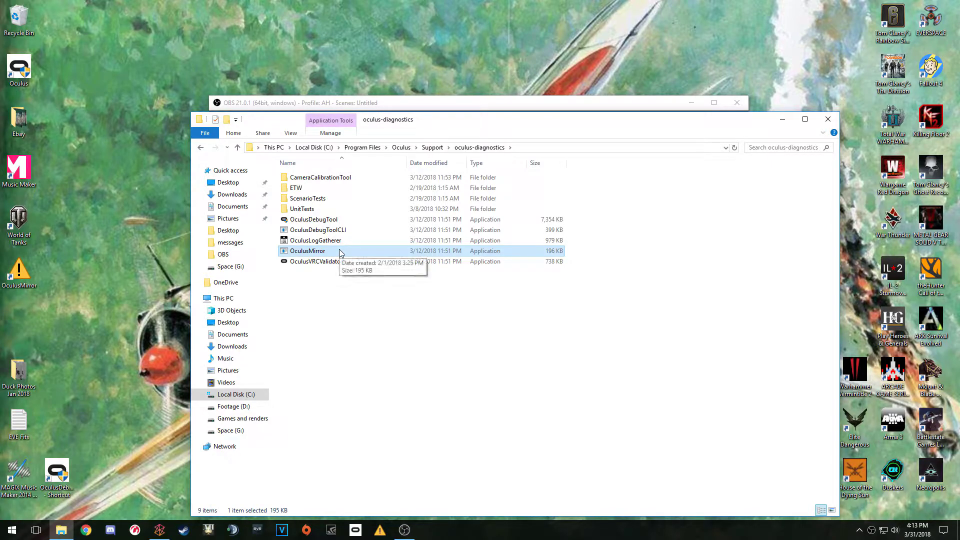
right_click(340, 252)
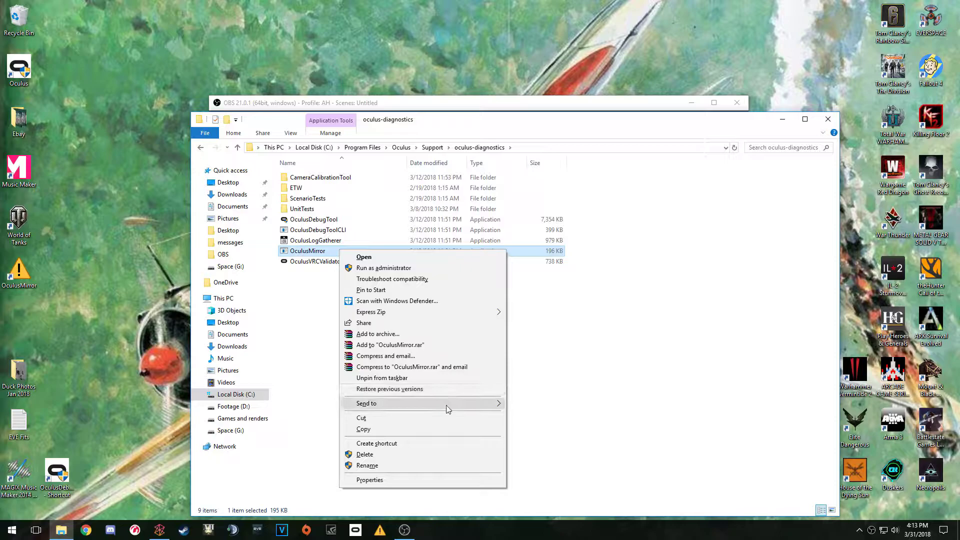
mouse_move(447, 404)
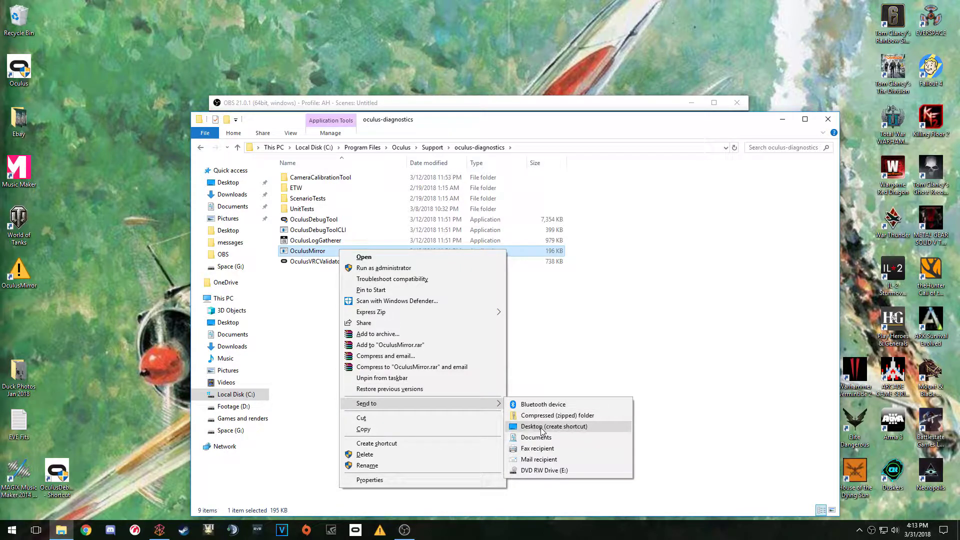
click(783, 122)
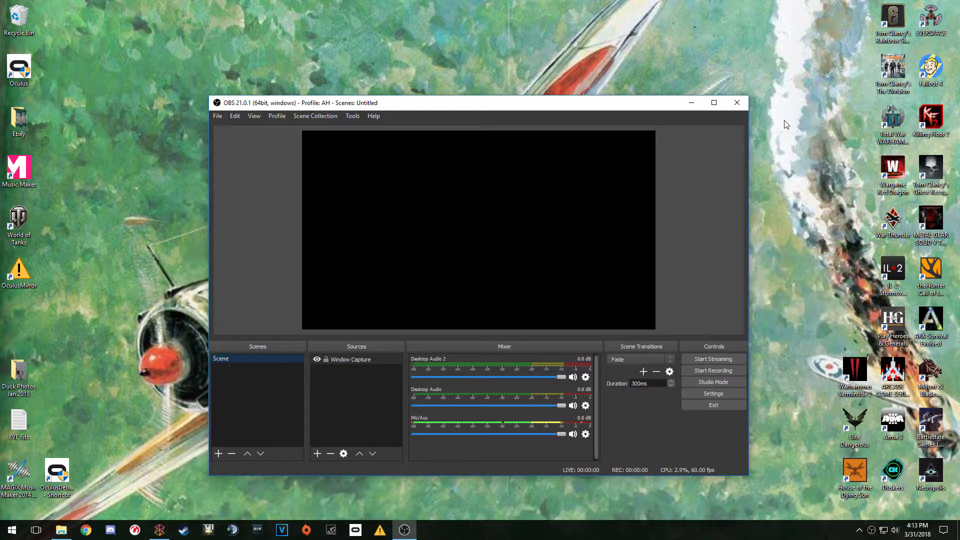
Launch Oculus Mirror, allow it to make changes to the device, and leave its window running minimized
click(379, 530)
click(426, 330)
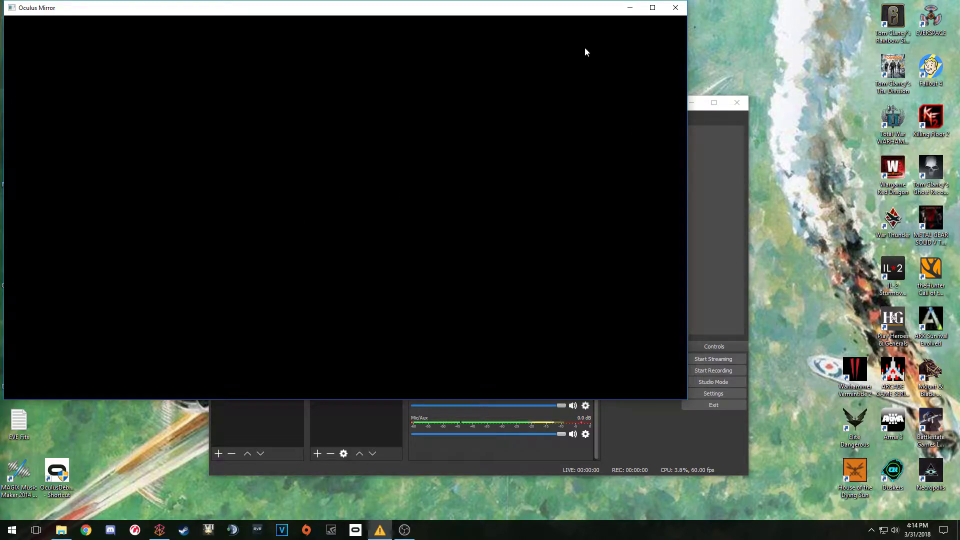
click(622, 10)
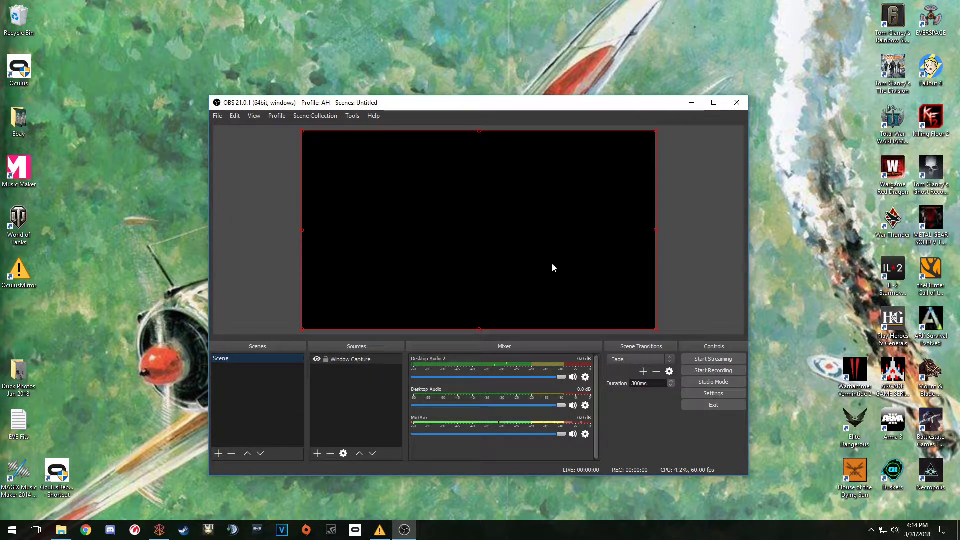
click(380, 530)
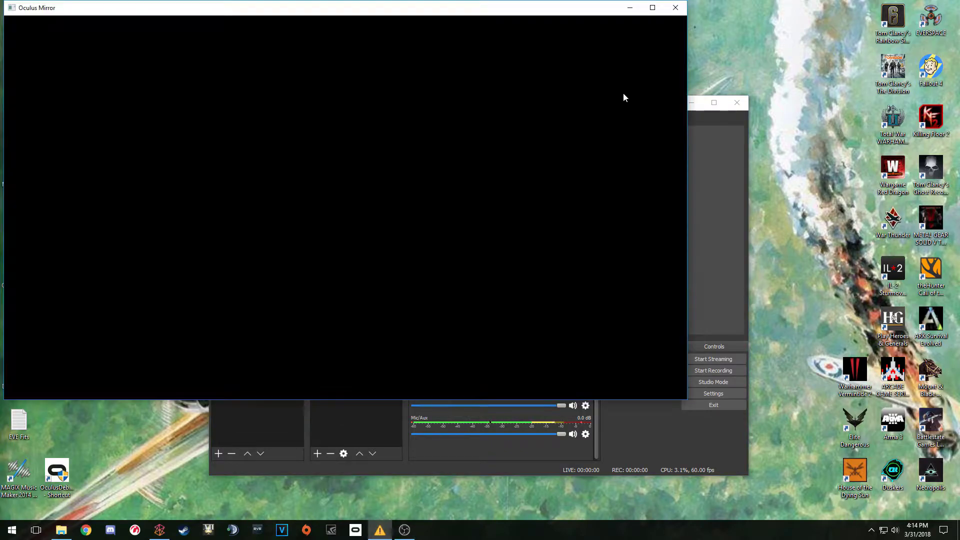
click(630, 8)
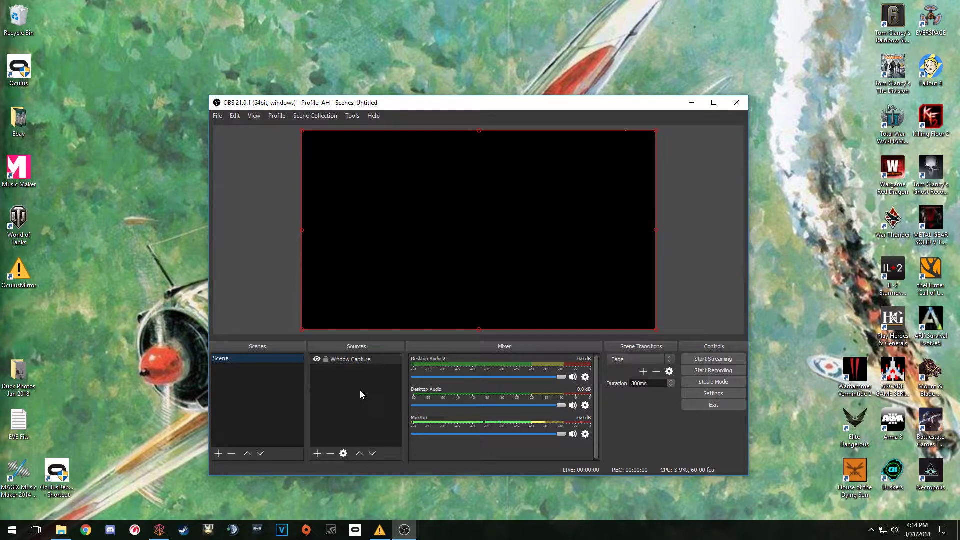
Try a new Game Capture source in Capture specific window mode, review its selectable windows, and remove the source from the scene
click(317, 453)
click(372, 353)
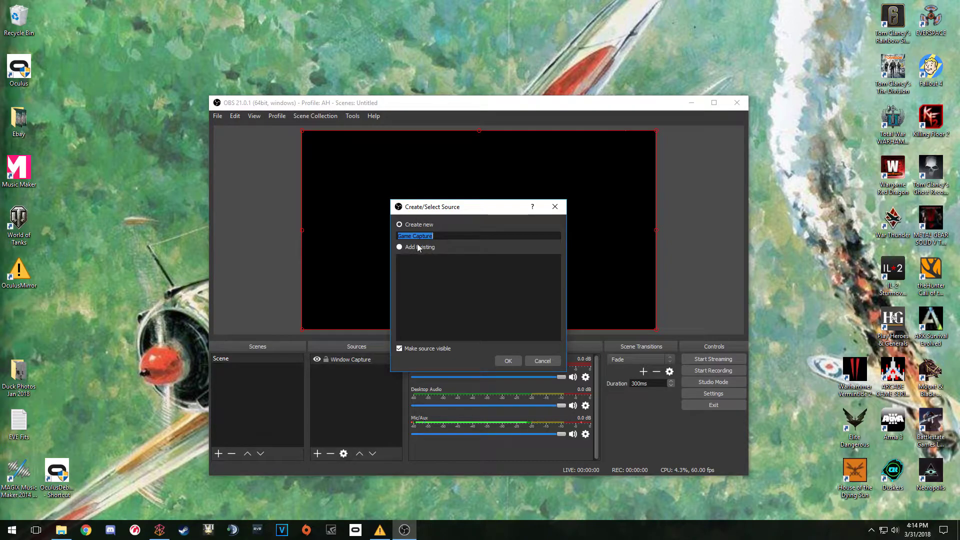
click(514, 360)
click(488, 338)
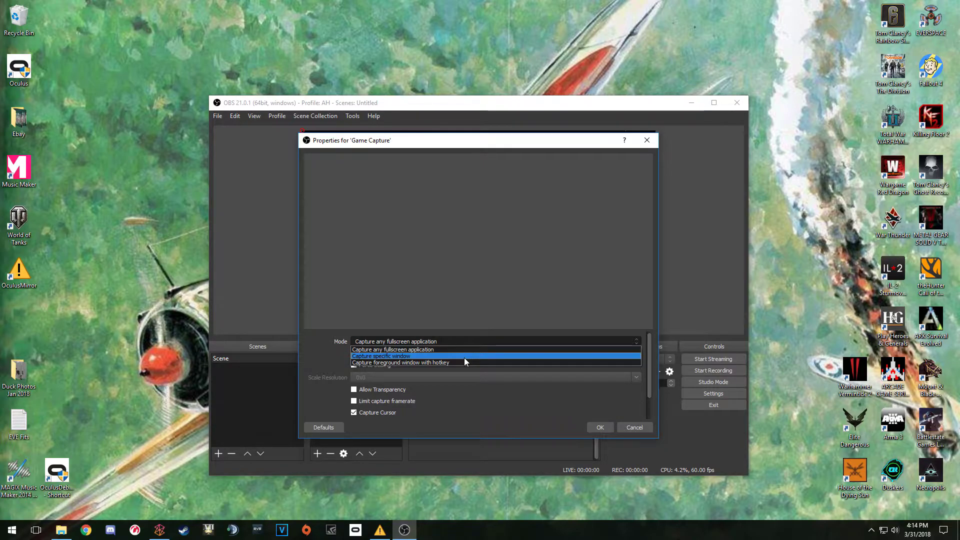
click(463, 357)
click(481, 327)
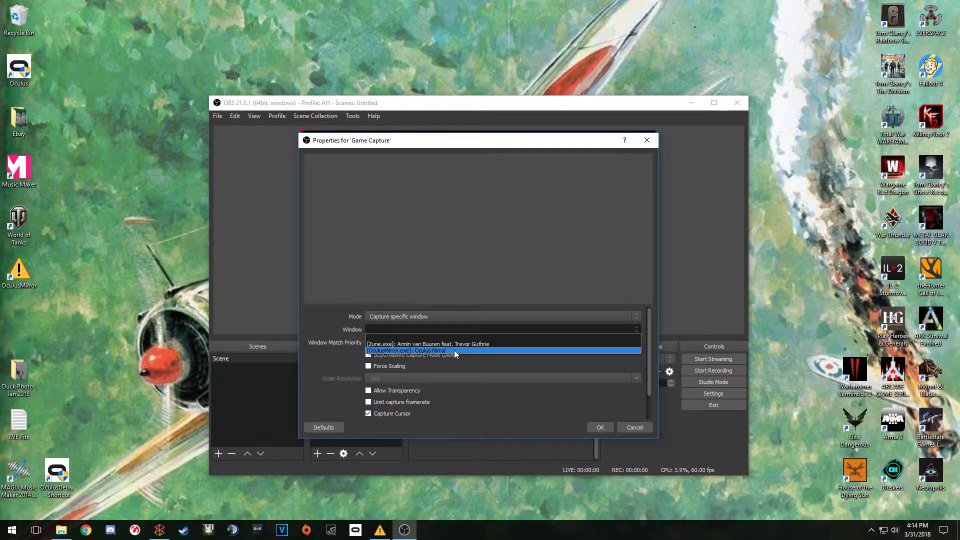
click(633, 427)
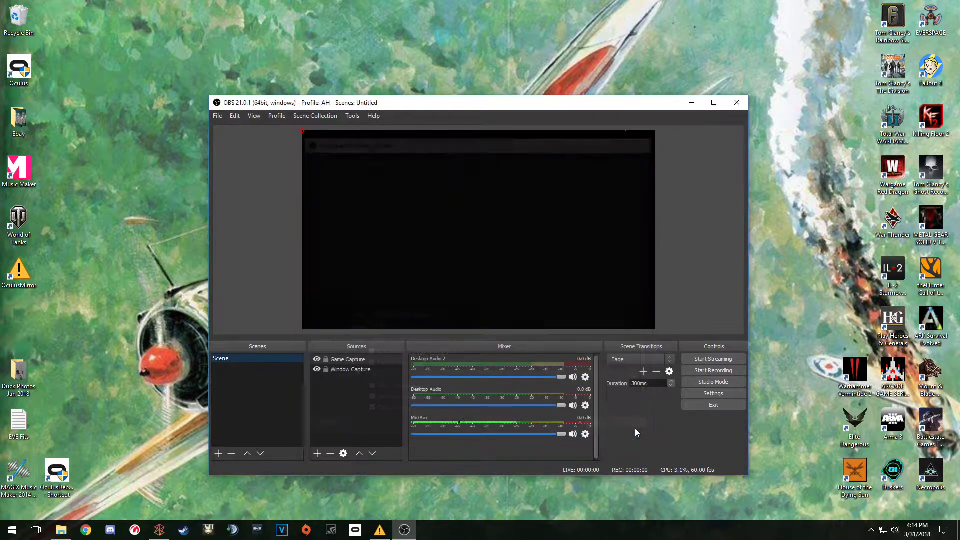
click(331, 453)
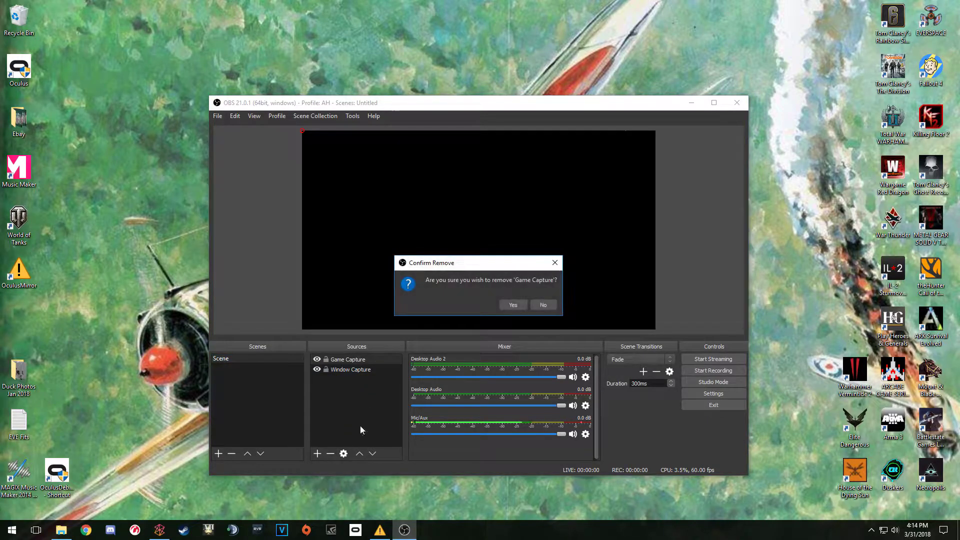
click(513, 304)
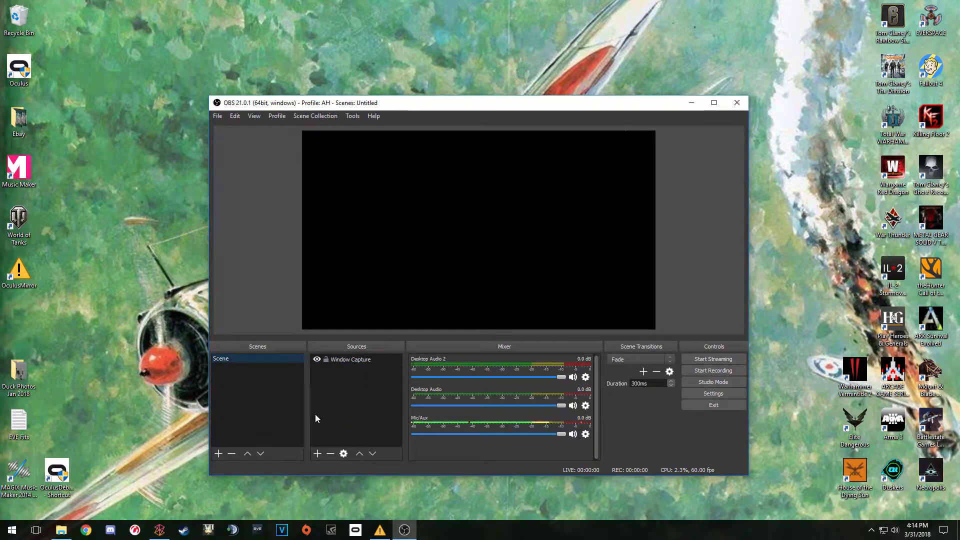
Try a second Window Capture source, review its window and match priority options, and remove that source from the scene
click(317, 453)
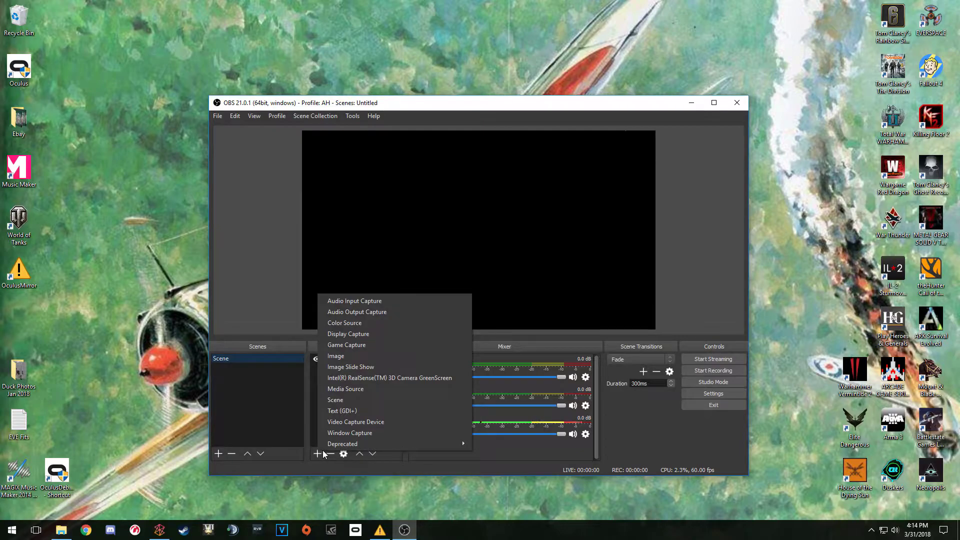
click(344, 433)
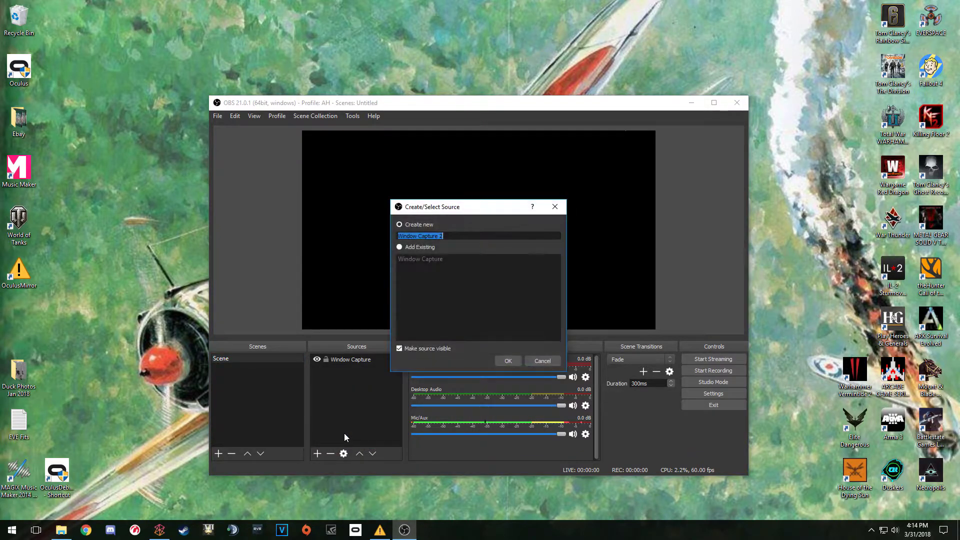
click(508, 361)
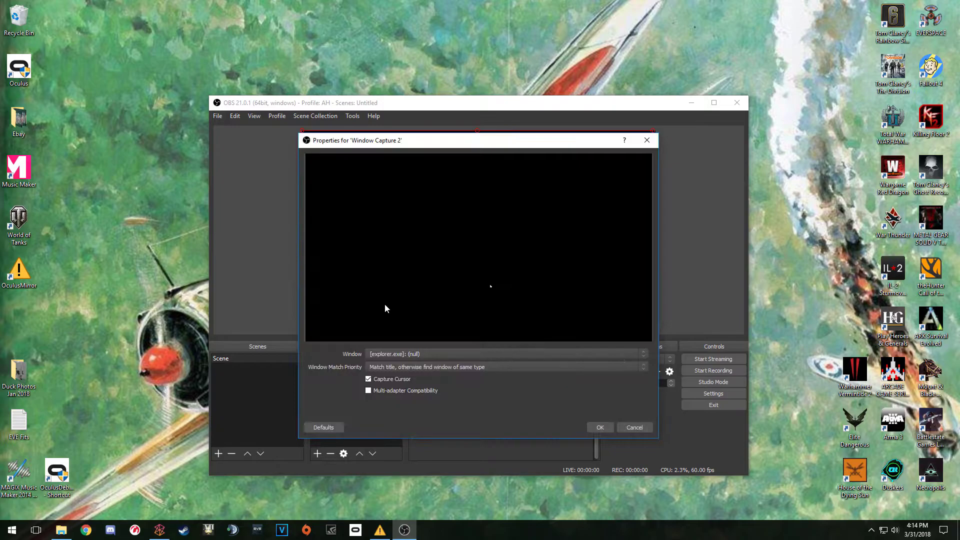
click(449, 353)
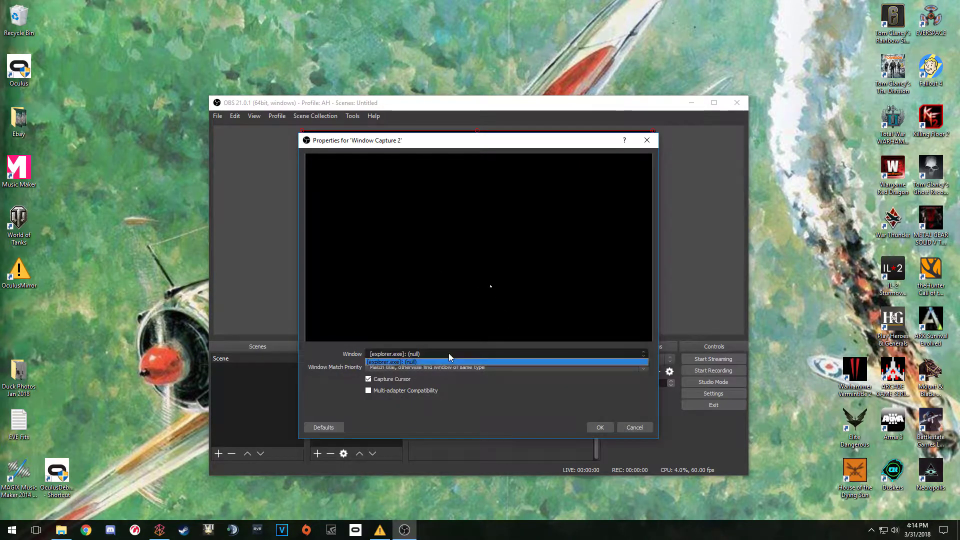
click(337, 356)
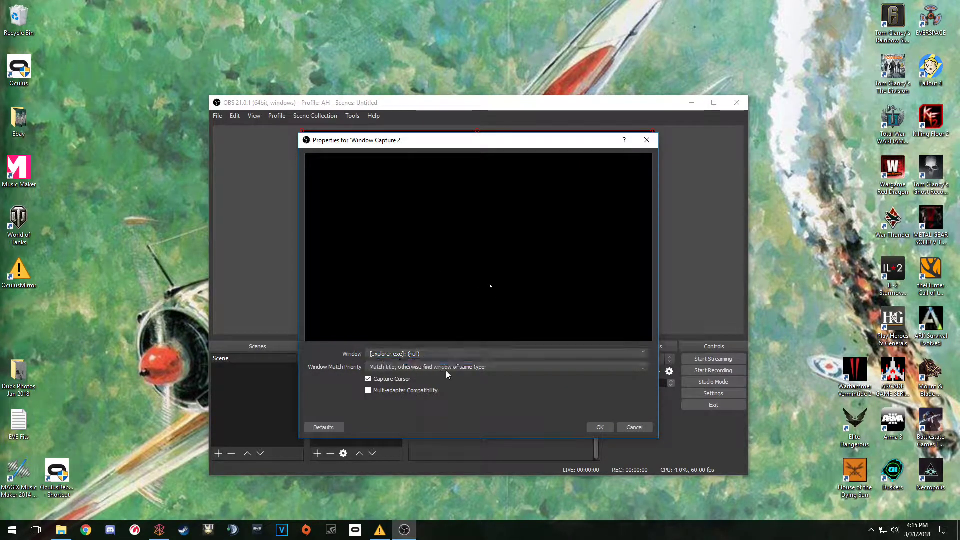
click(446, 369)
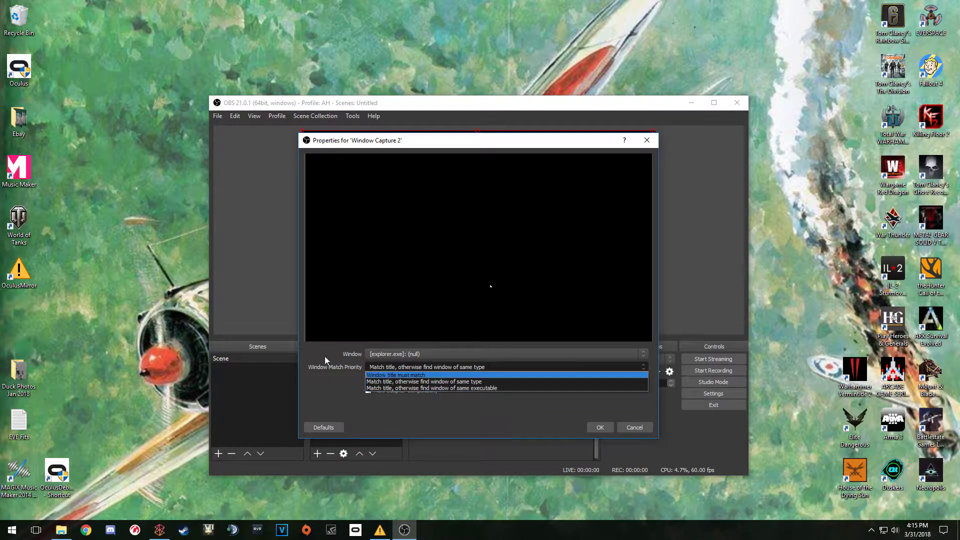
click(425, 382)
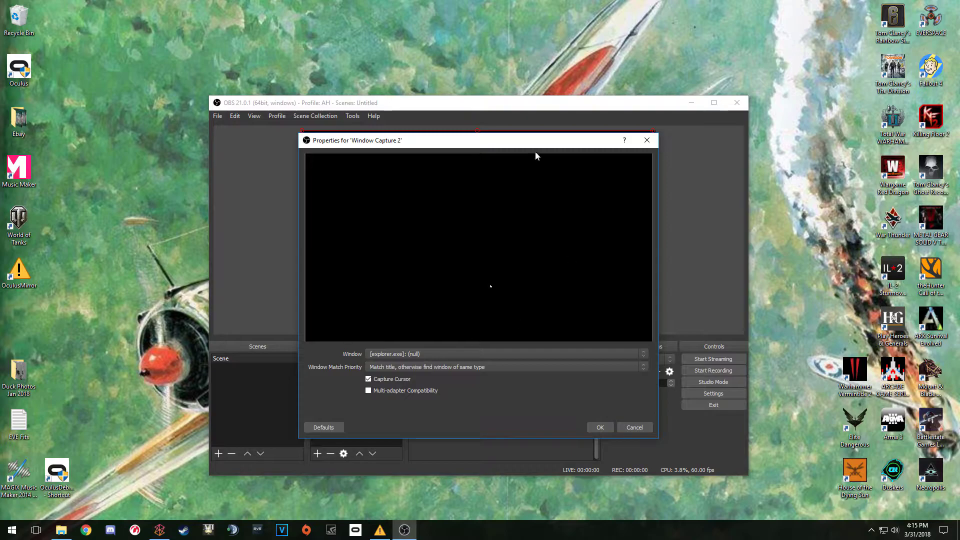
click(640, 428)
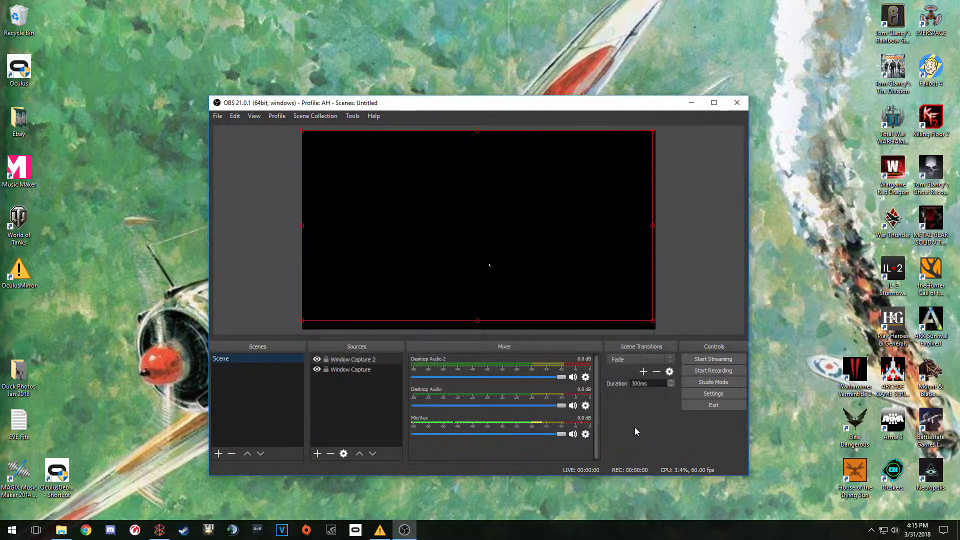
click(329, 454)
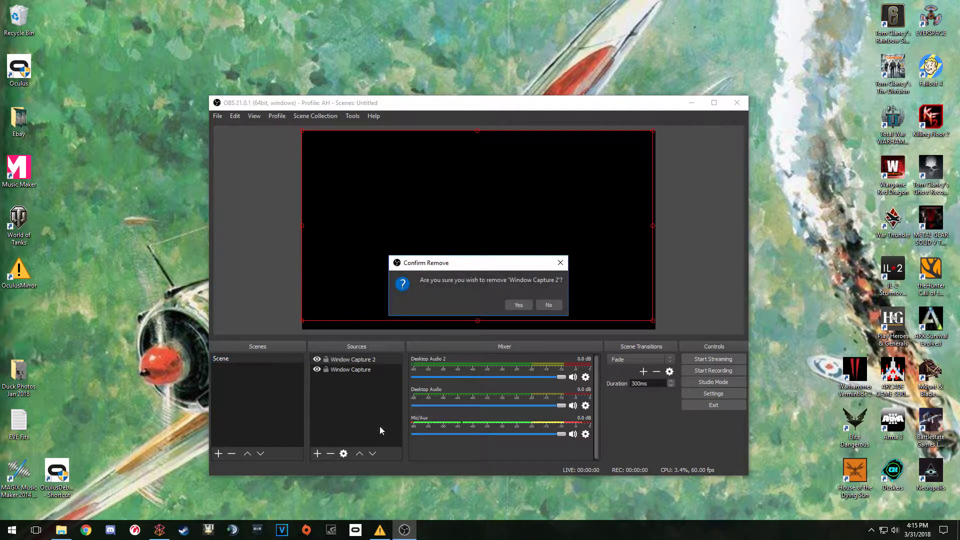
click(520, 306)
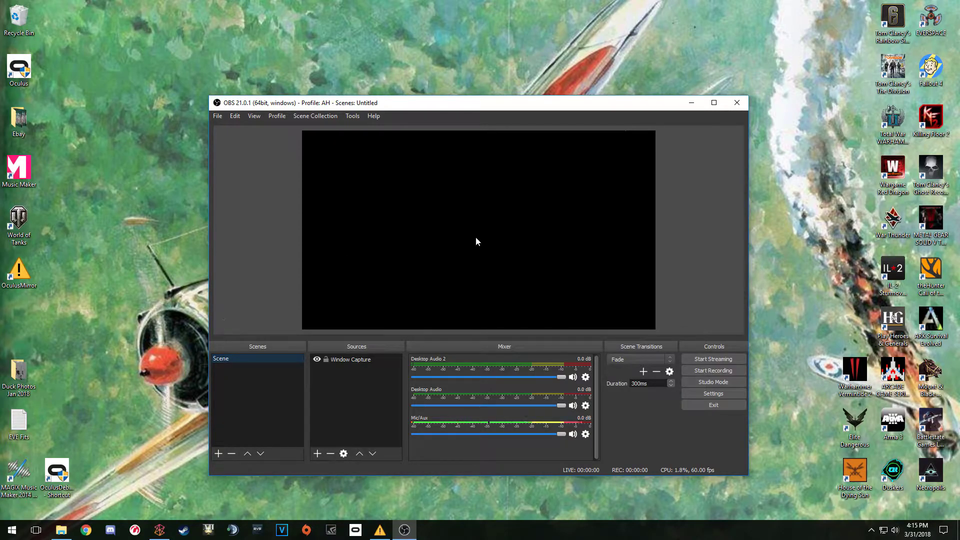
Launch the Oculus app with permission to make changes, and move the Oculus Mirror window toward the middle of the desktop
click(692, 103)
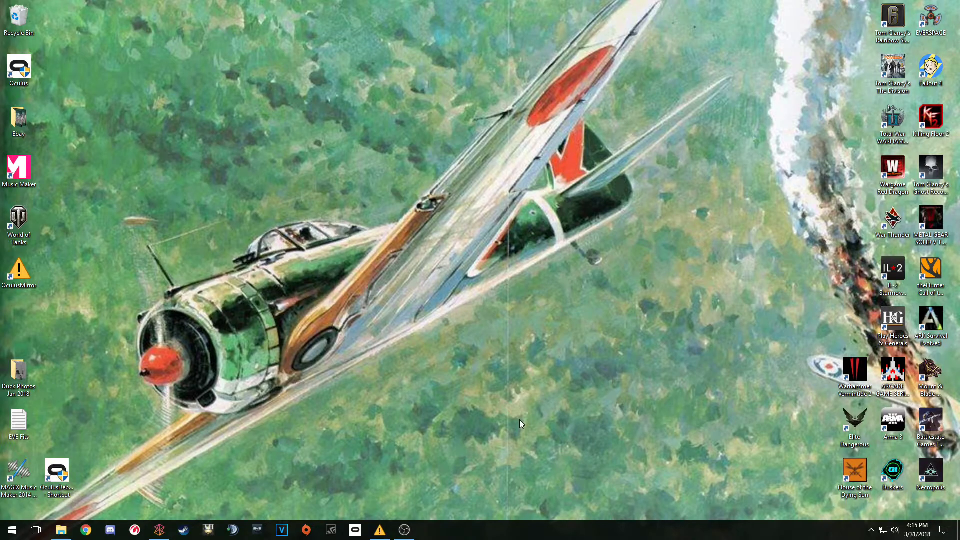
click(354, 531)
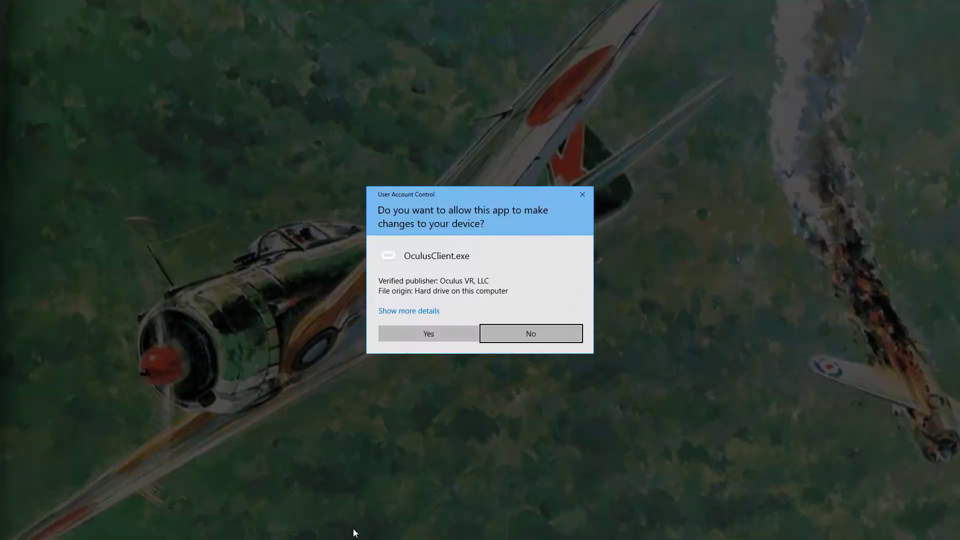
click(423, 340)
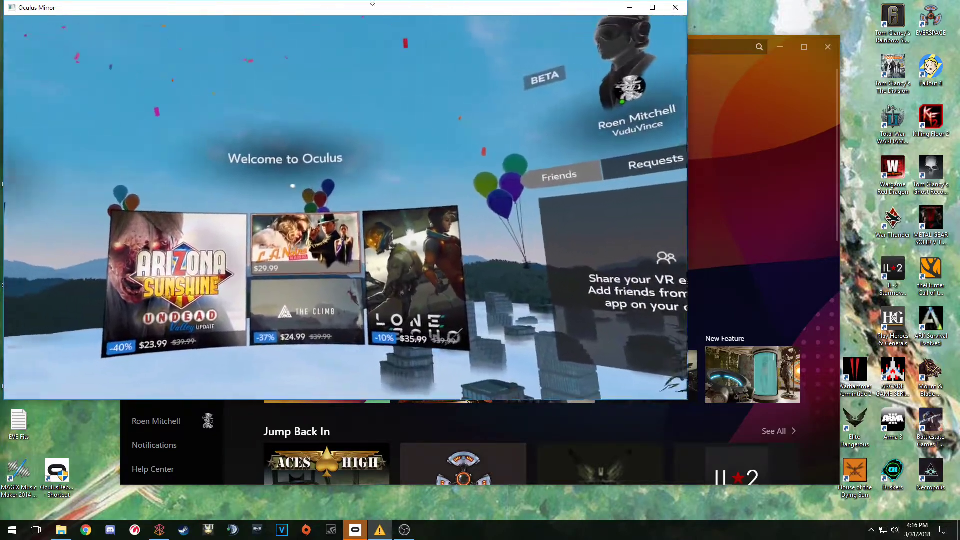
drag(391, 10, 498, 63)
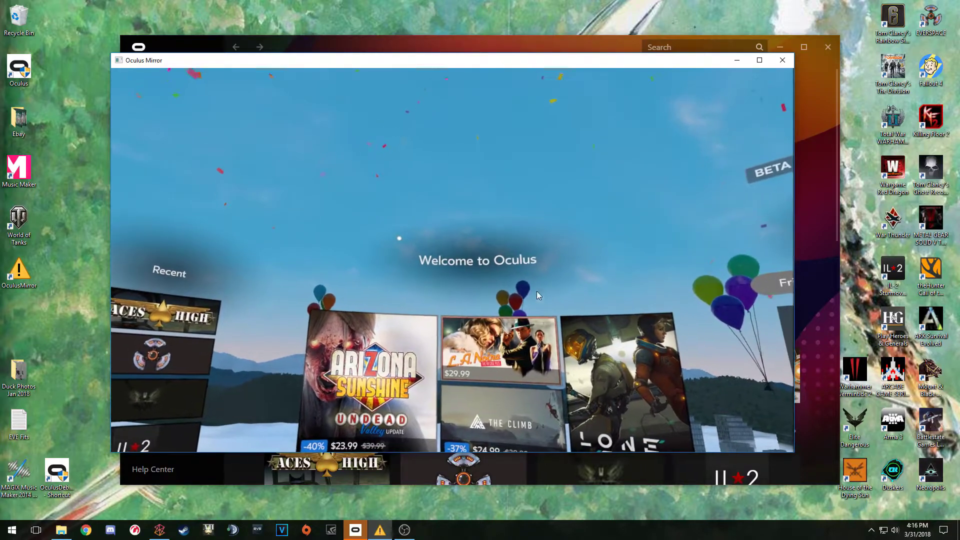
Switch to OBS to check the Oculus Mirror capture in its preview, and minimize it again
click(402, 532)
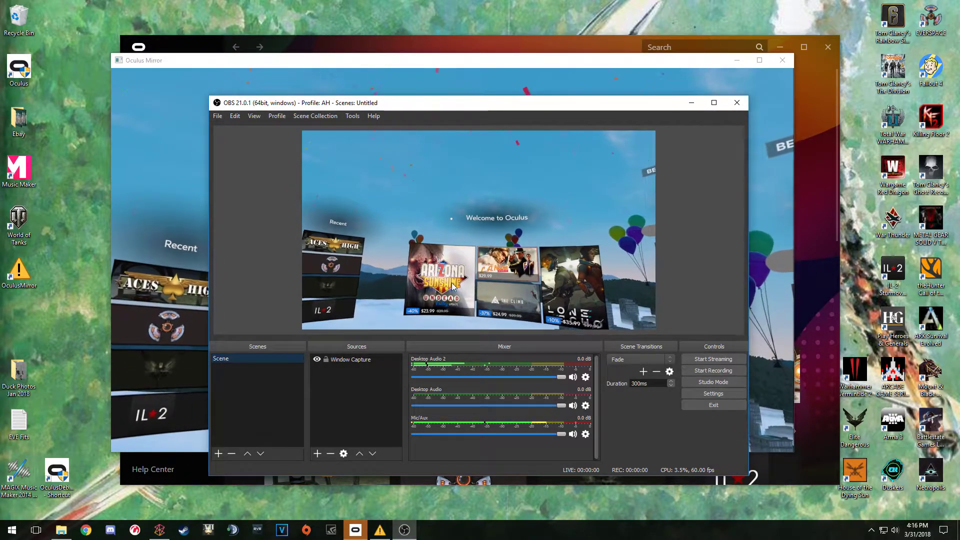
click(691, 103)
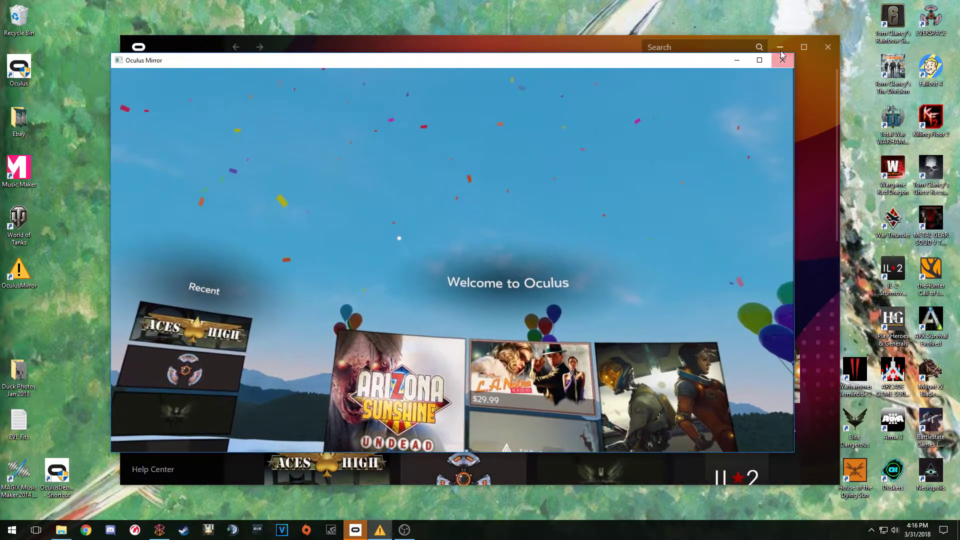
Minimize the Oculus app and enlarge the Oculus Mirror window on the desktop
click(623, 46)
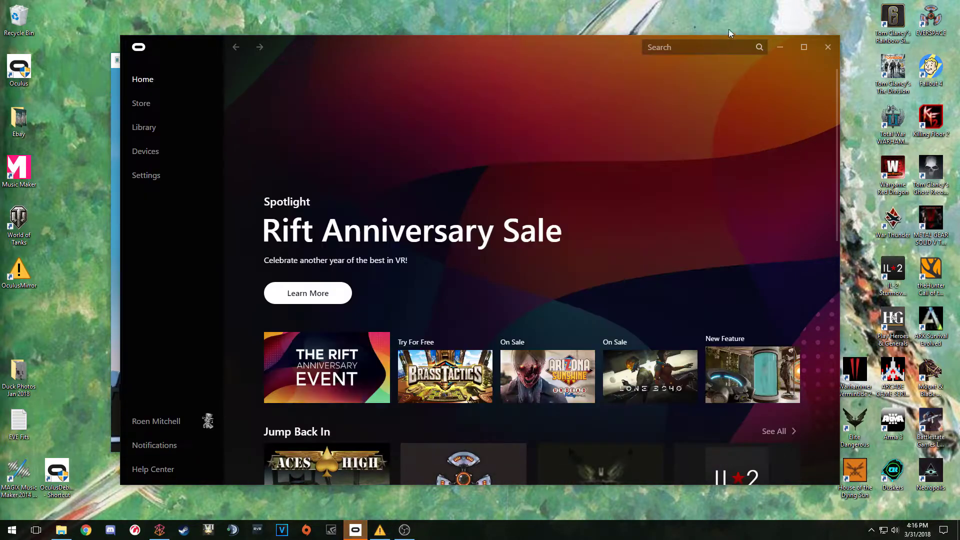
click(779, 46)
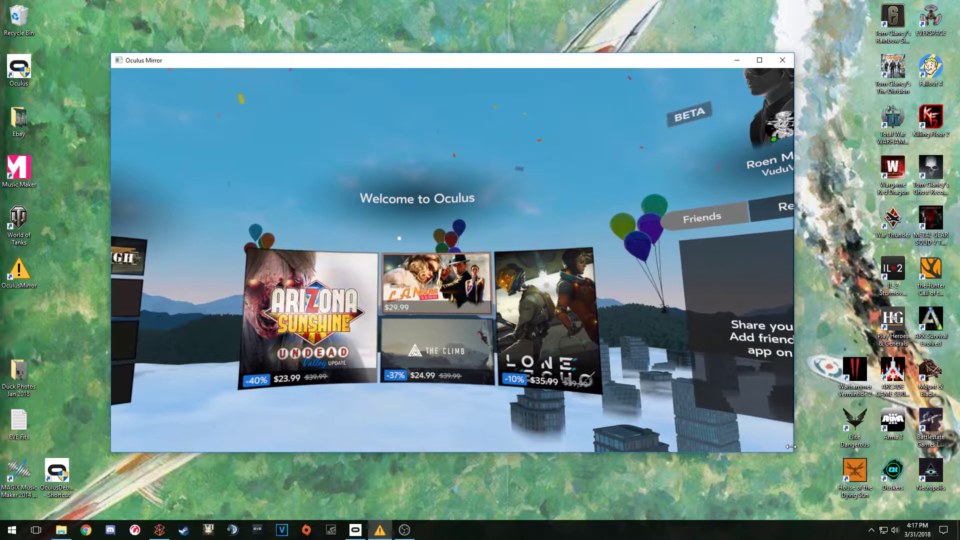
drag(846, 456, 885, 466)
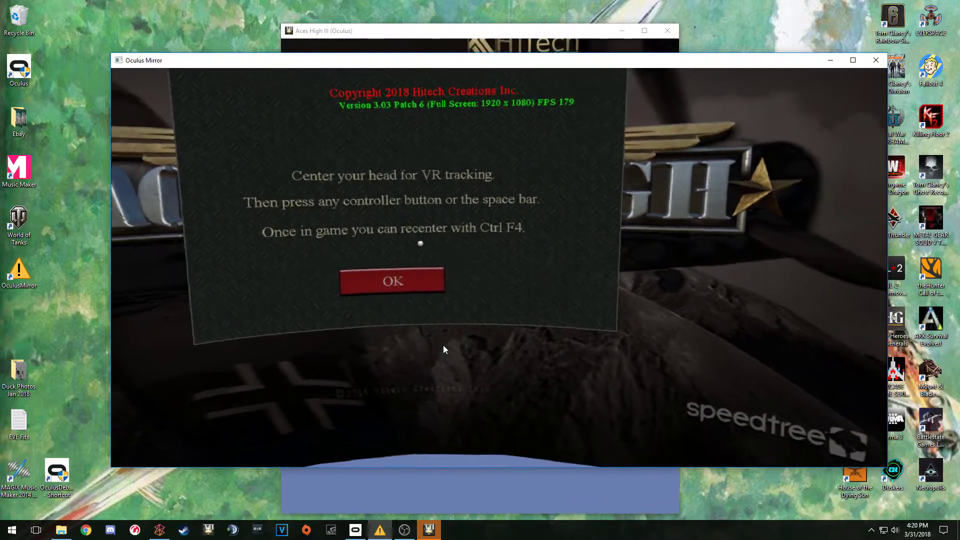
Confirm the VR head centering in Aces High III, bring the game to the front, and select Training Arena among the online arenas
key(space)
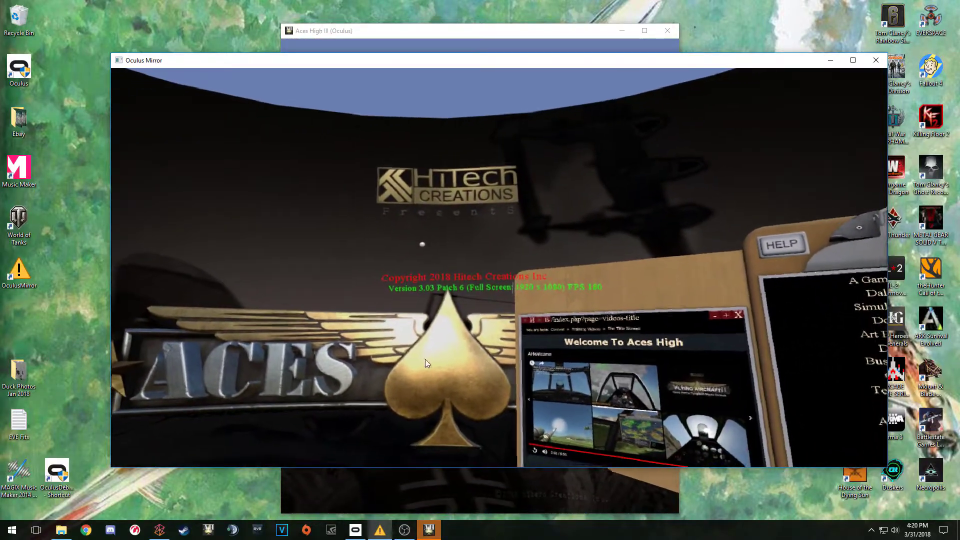
click(429, 531)
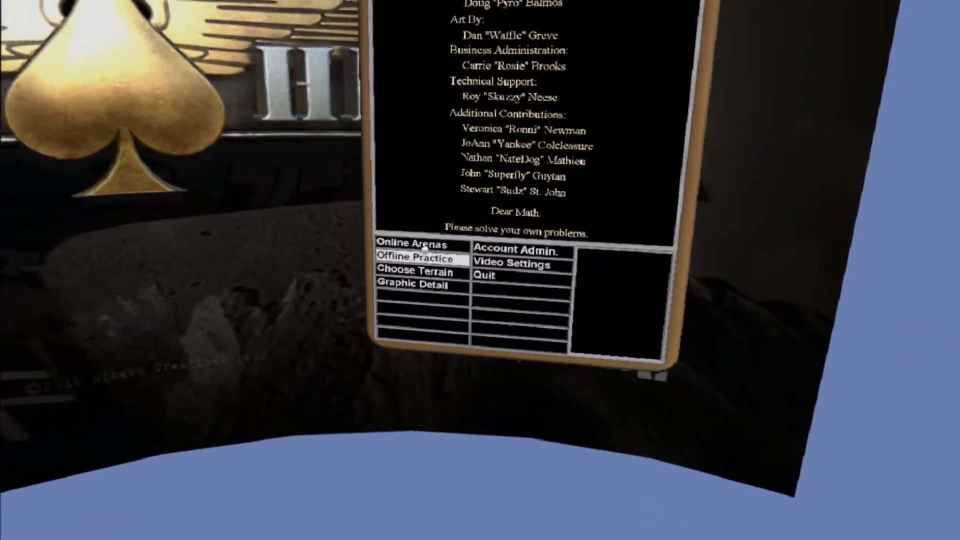
click(424, 249)
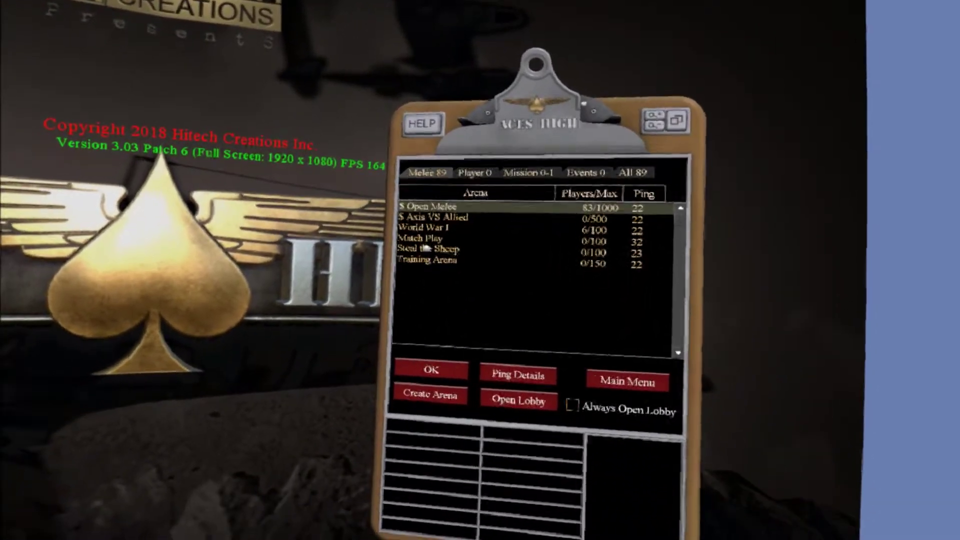
click(428, 259)
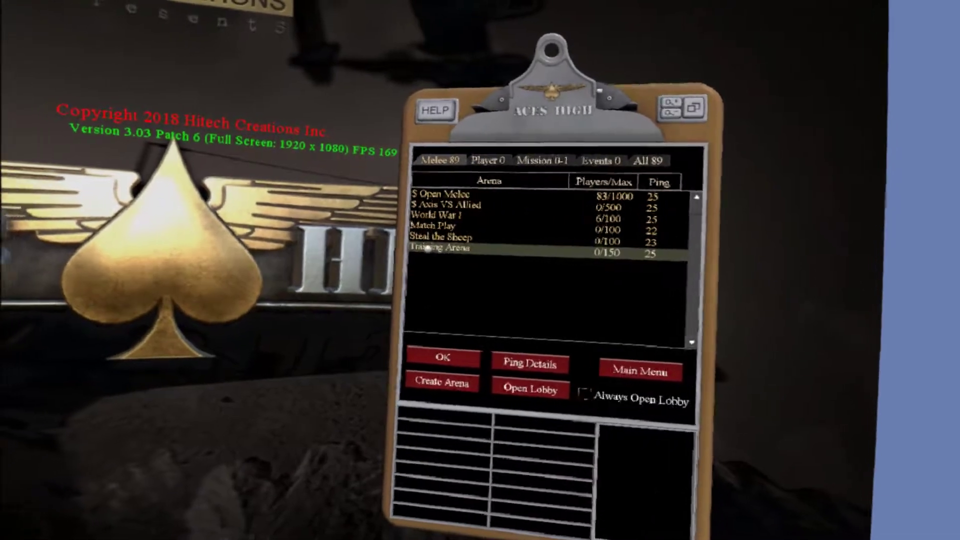